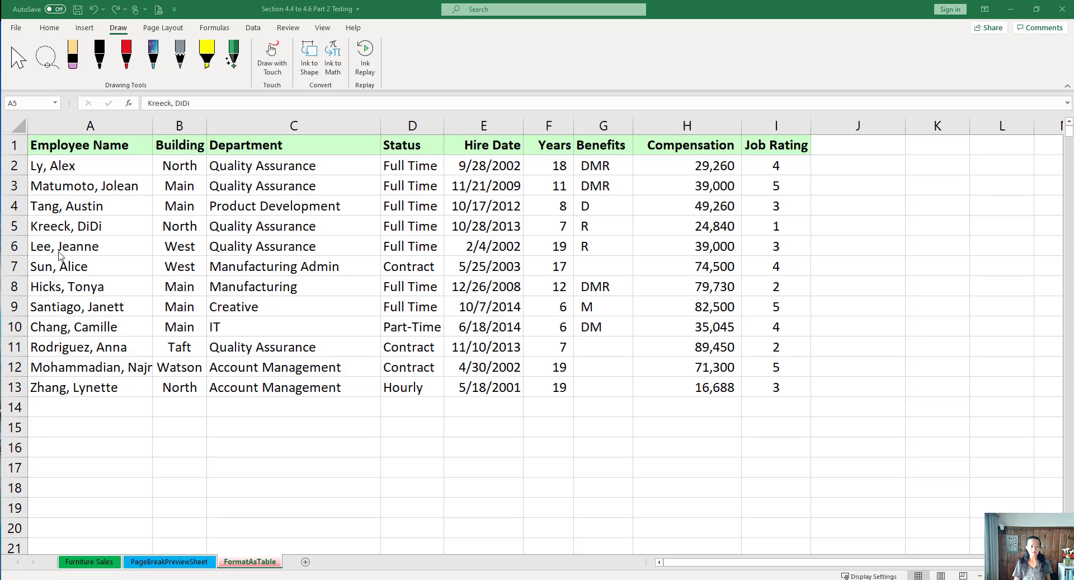
Convert the employee data in A1:I13 into a table with headers.
left_click(199, 247)
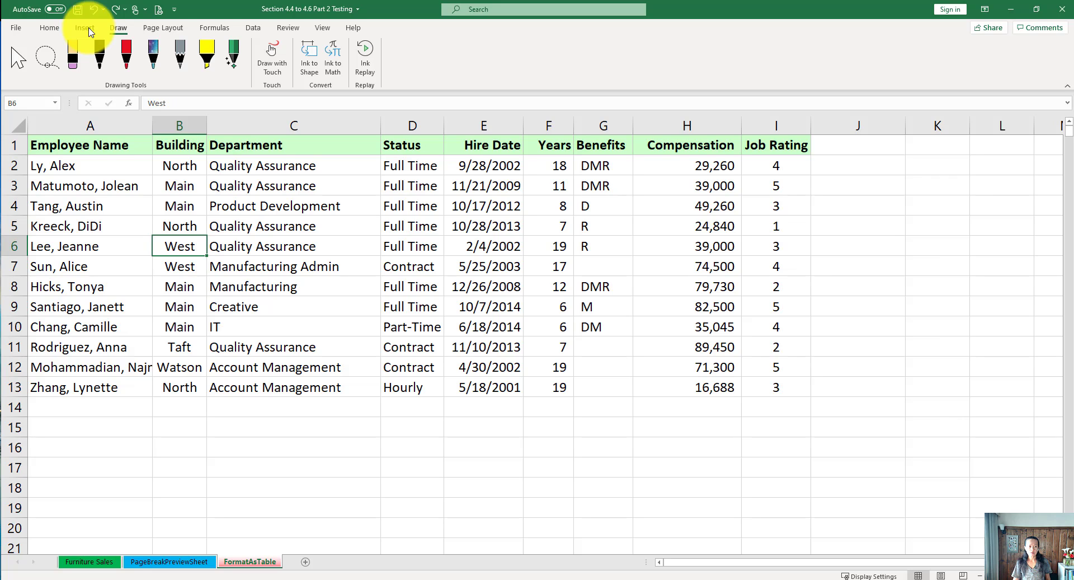
left_click(87, 28)
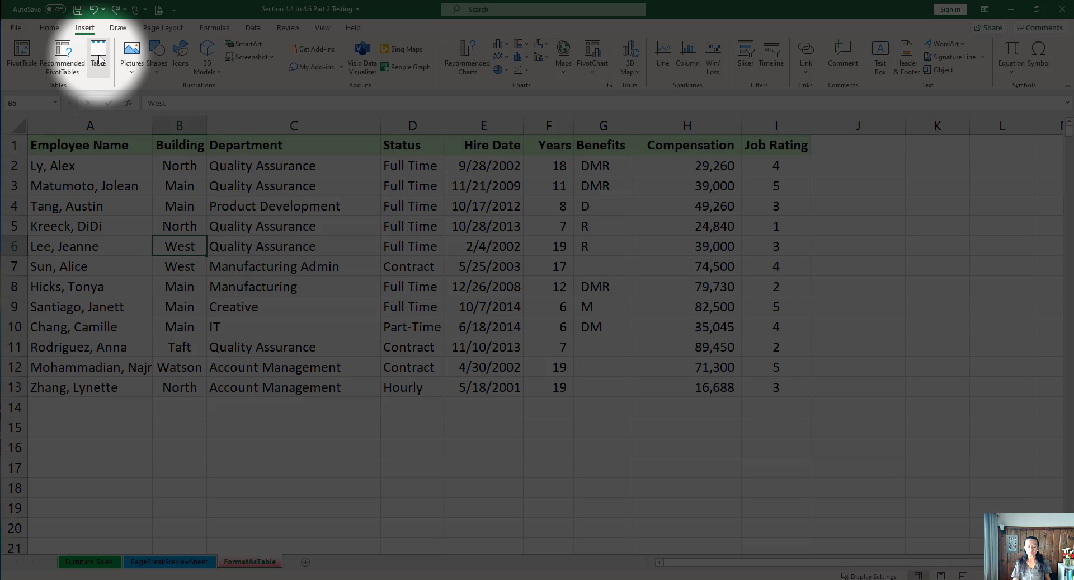
left_click(99, 58)
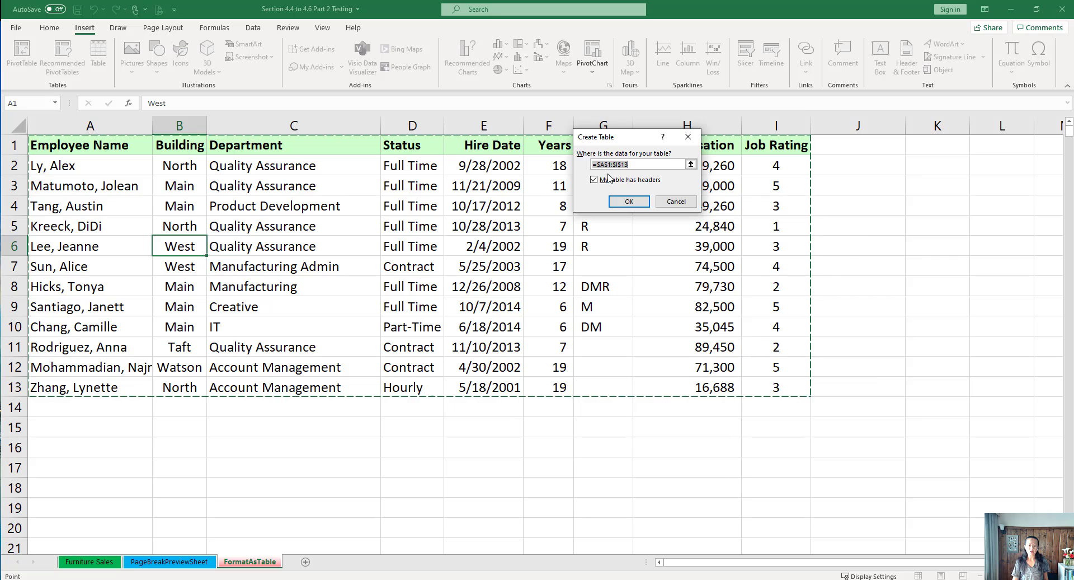
left_click(629, 203)
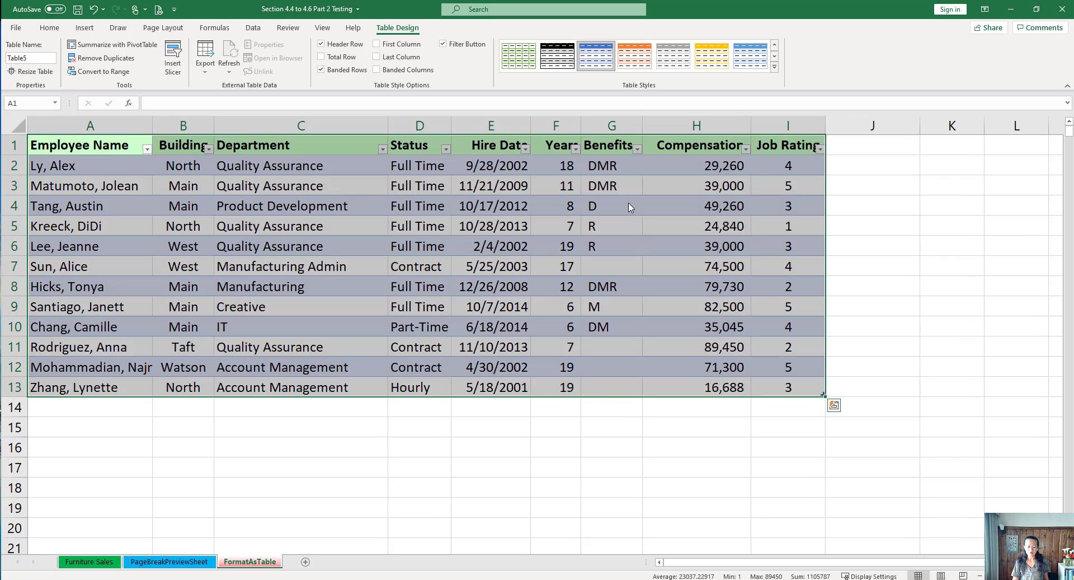
Enter a new employee's name in A14, directly below the table's final row.
left_click(78, 411)
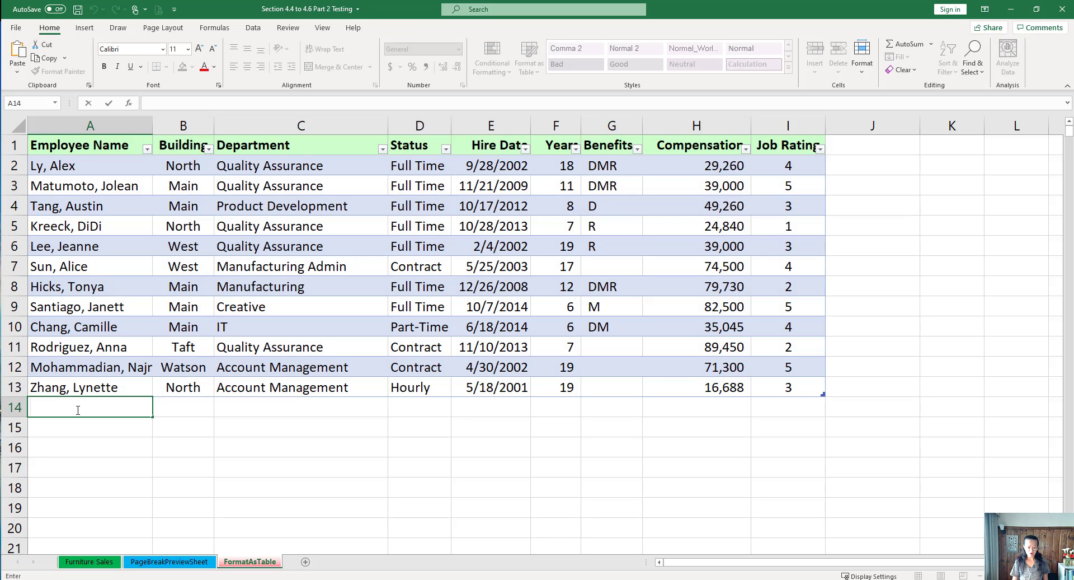
type("Smith, will")
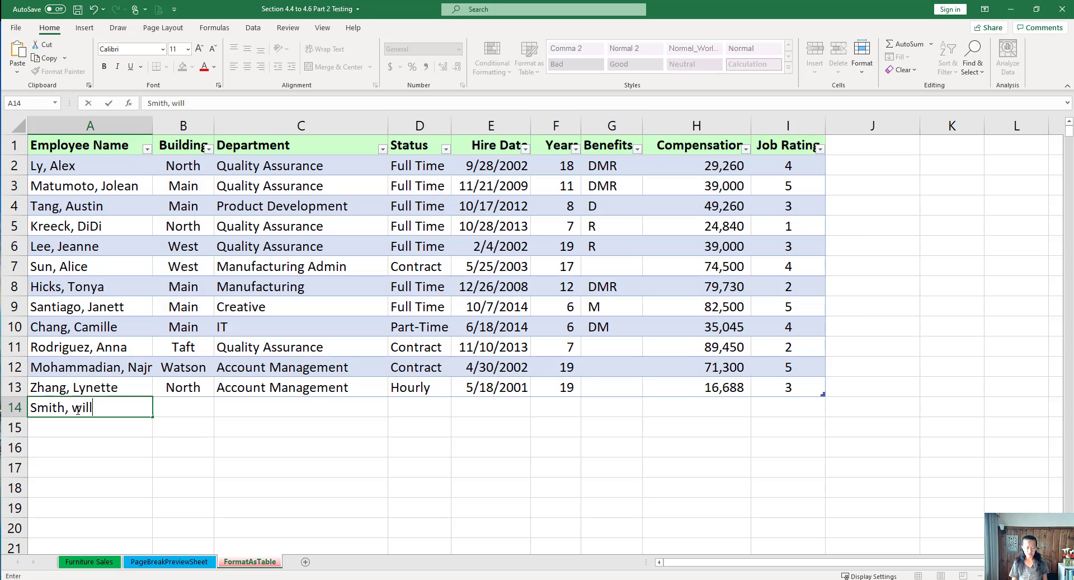
key("Tab")
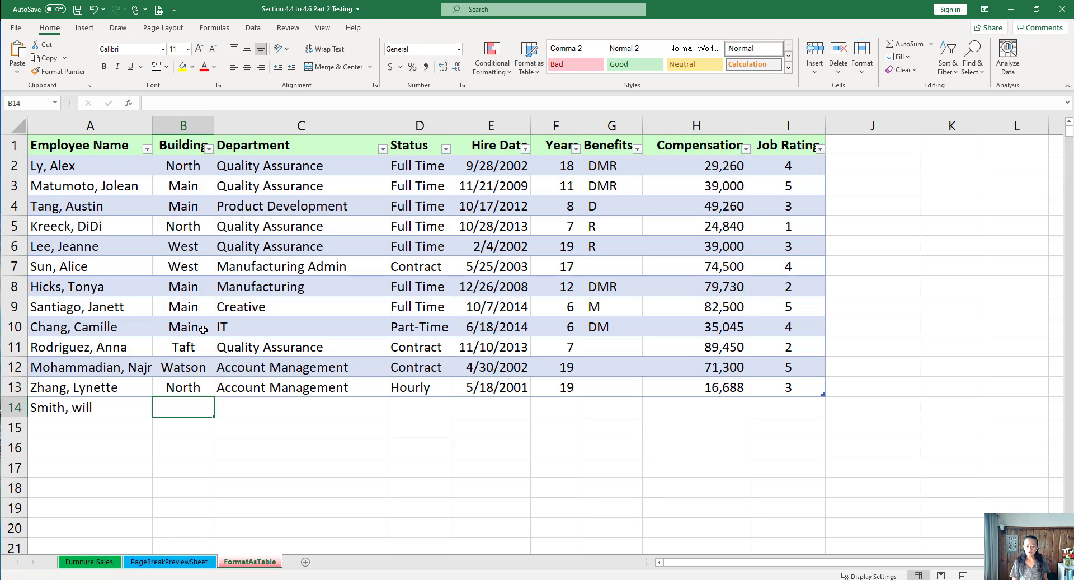
Enter the heading "New Comp" in J1, directly beside the Job Rating column.
left_click(845, 145)
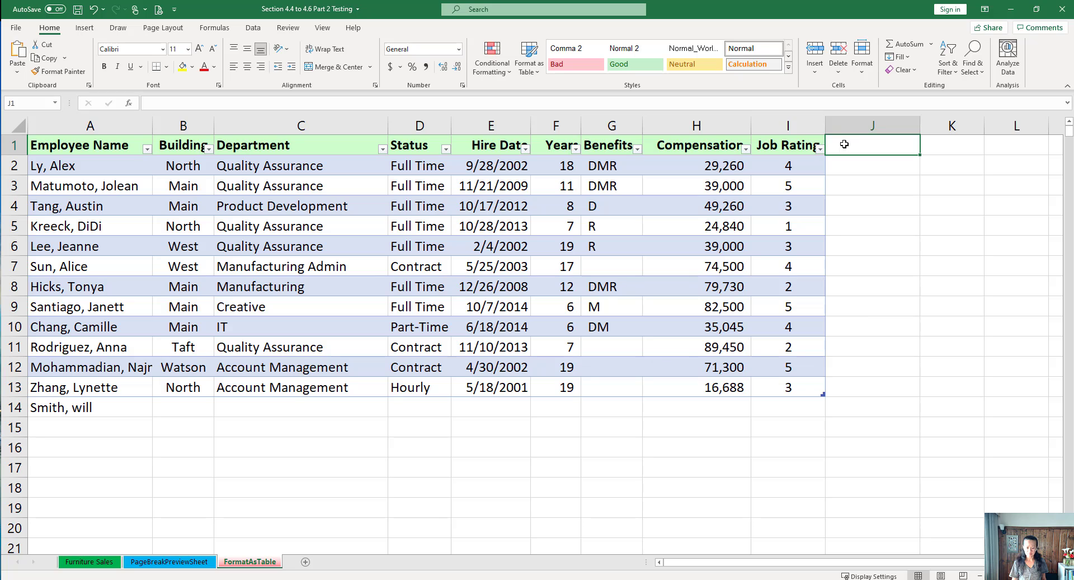
left_click(868, 225)
double_click(869, 149)
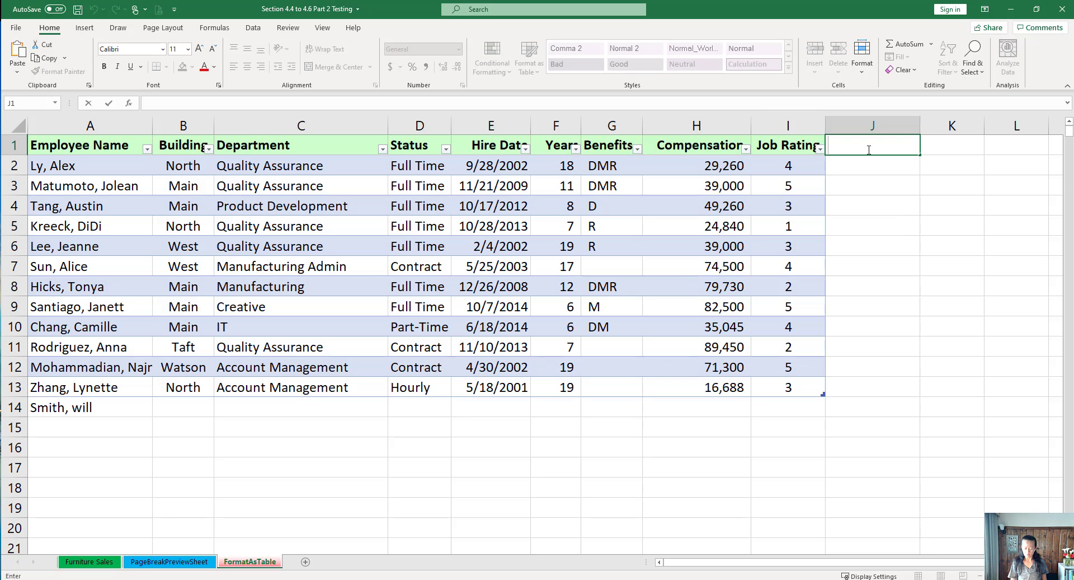
type("New")
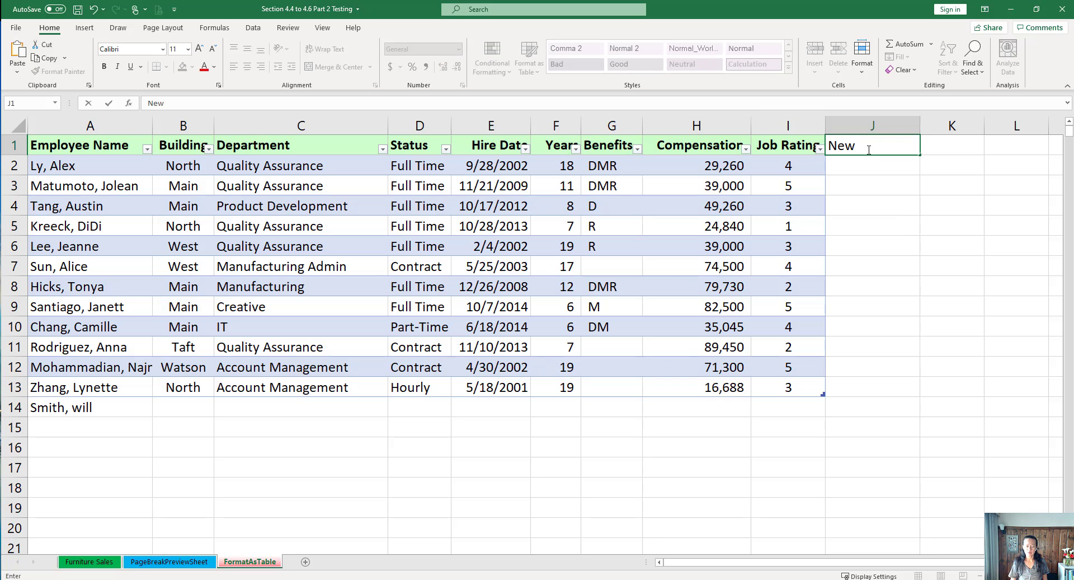
type(" Comp")
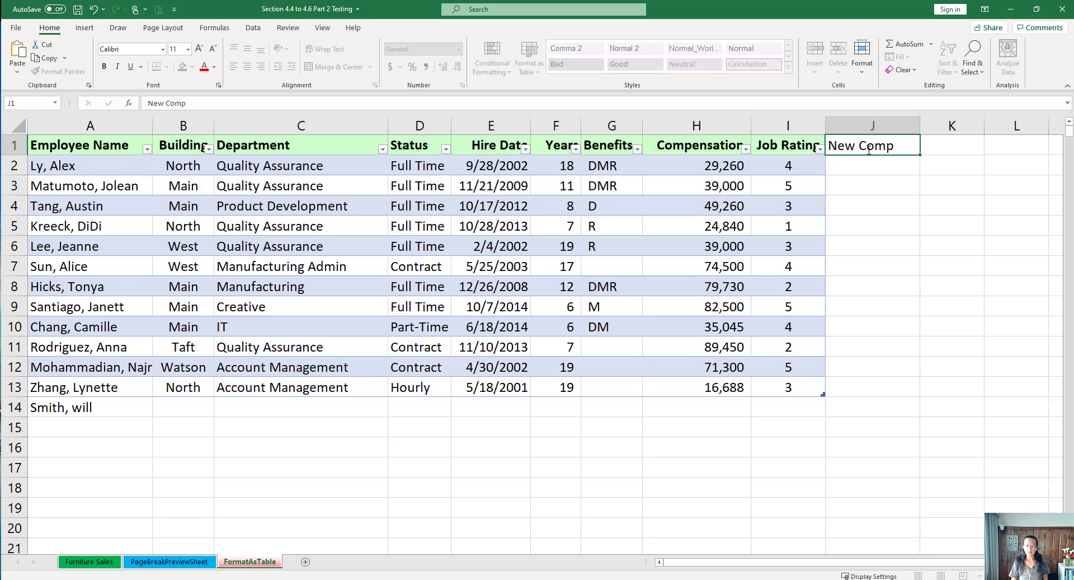
key("Return")
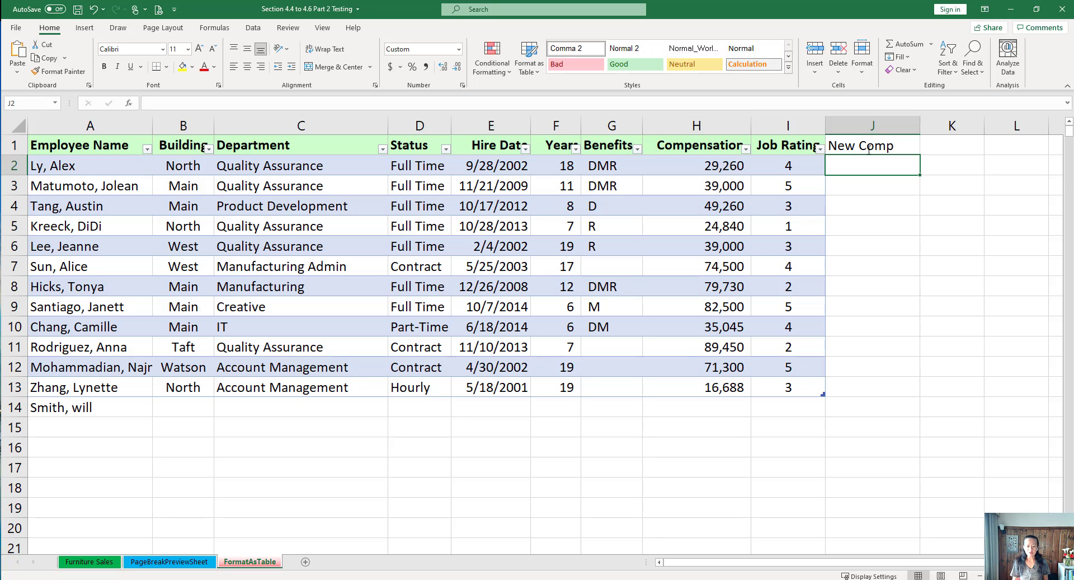
type("=")
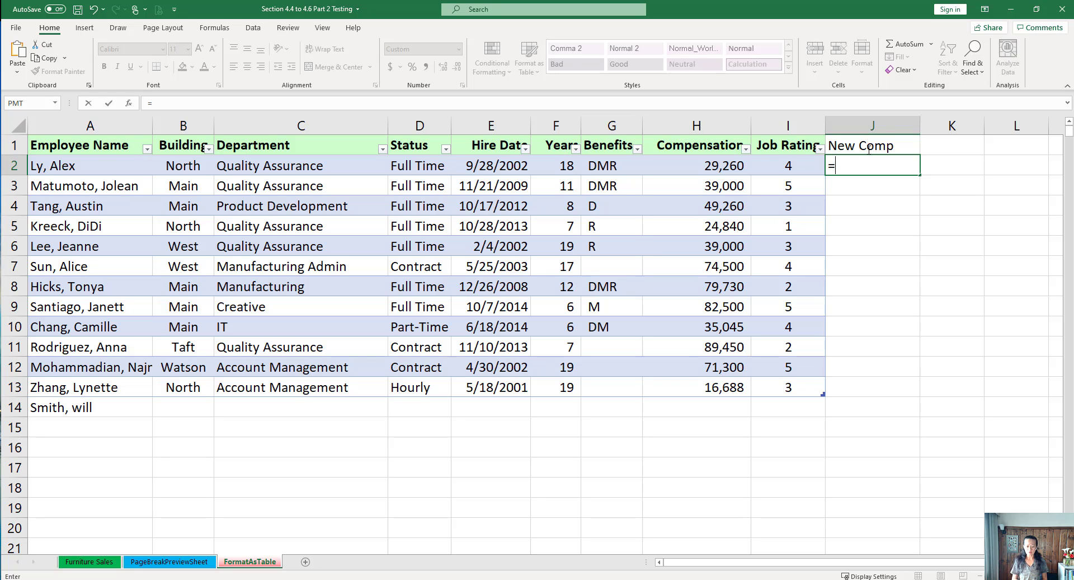
key("BackSpace")
key("Return")
left_click(872, 172)
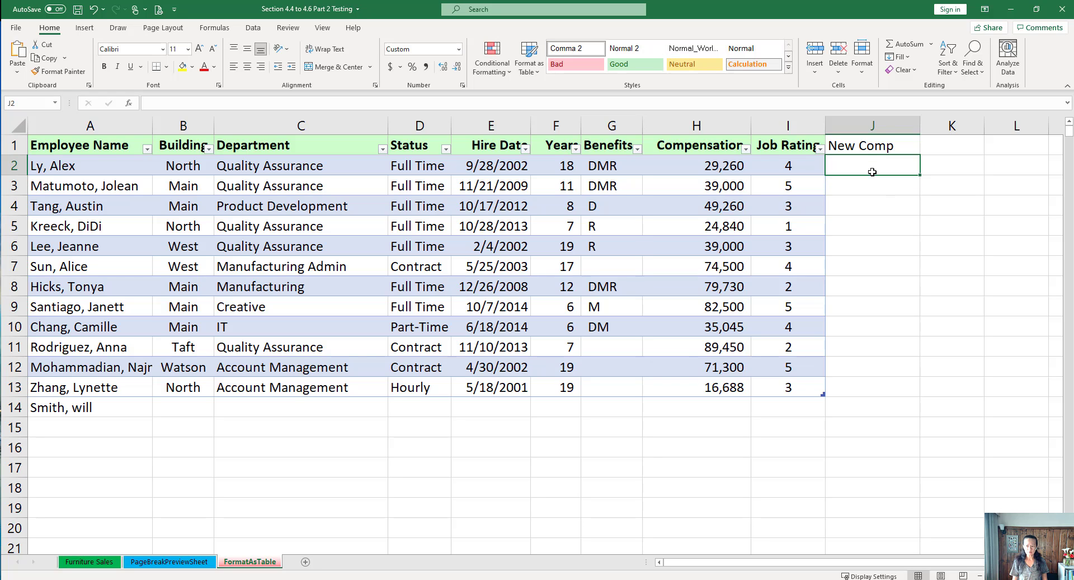
type("=")
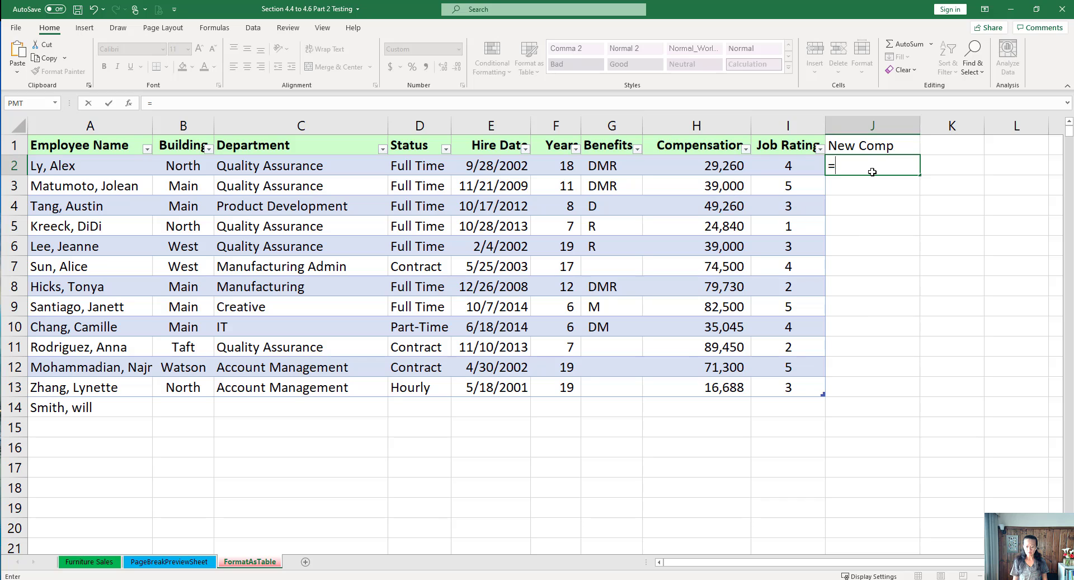
left_click(716, 169)
type("+")
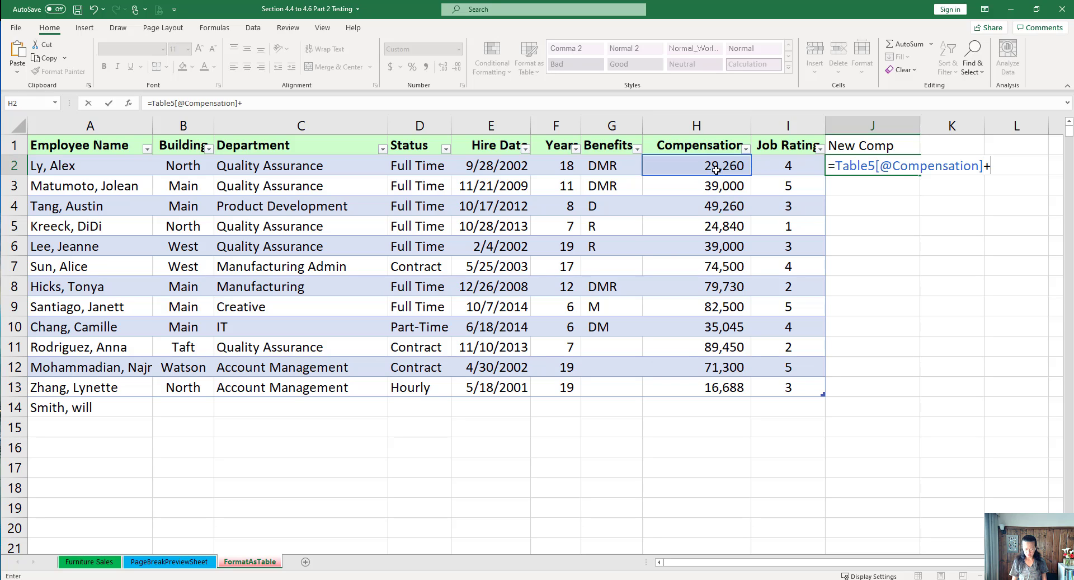
type("2000")
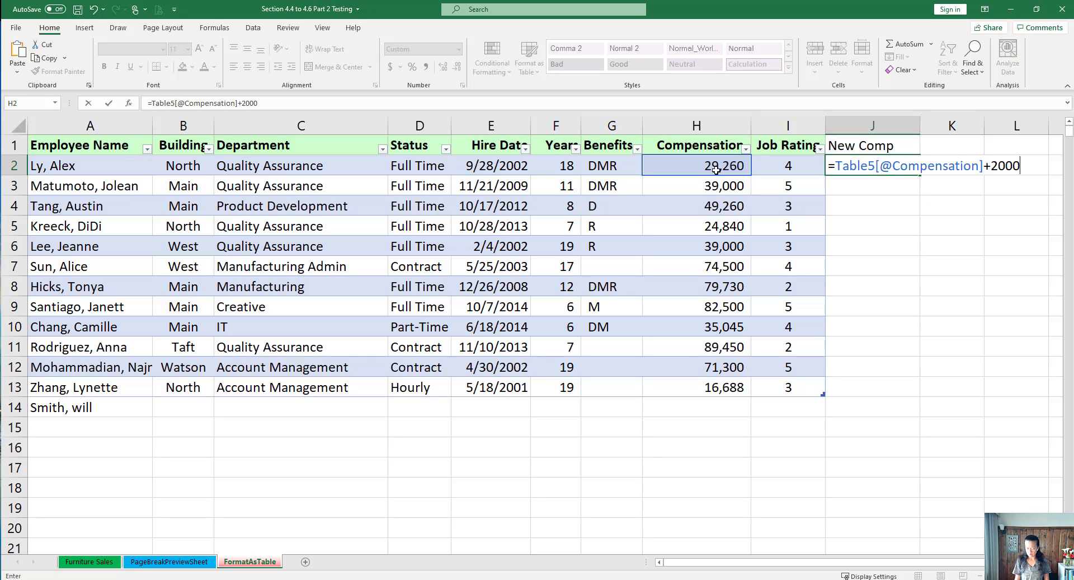
key("Return")
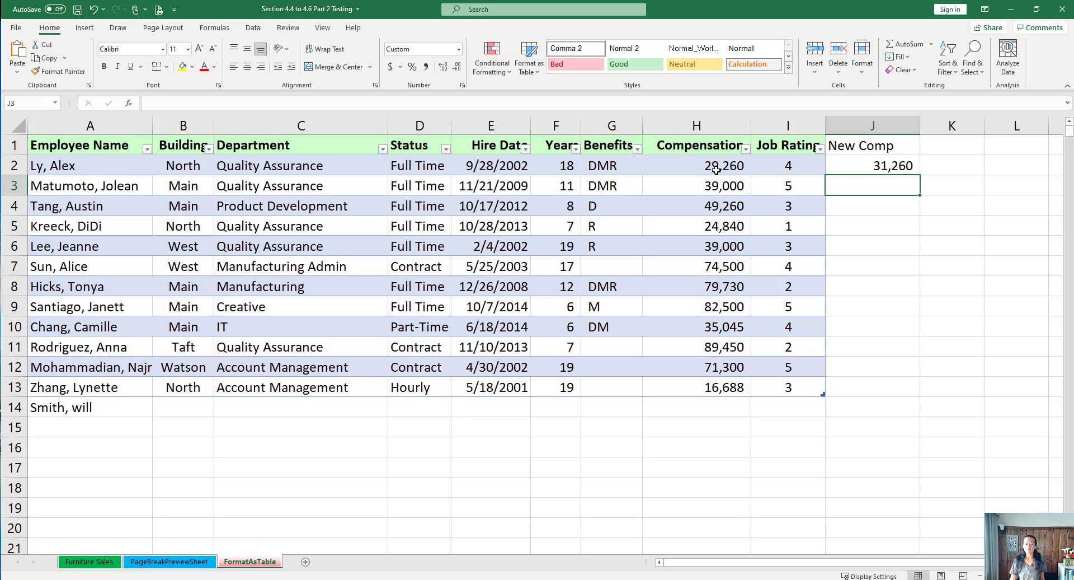
Undo all recent actions back through the table creation.
left_click(102, 10)
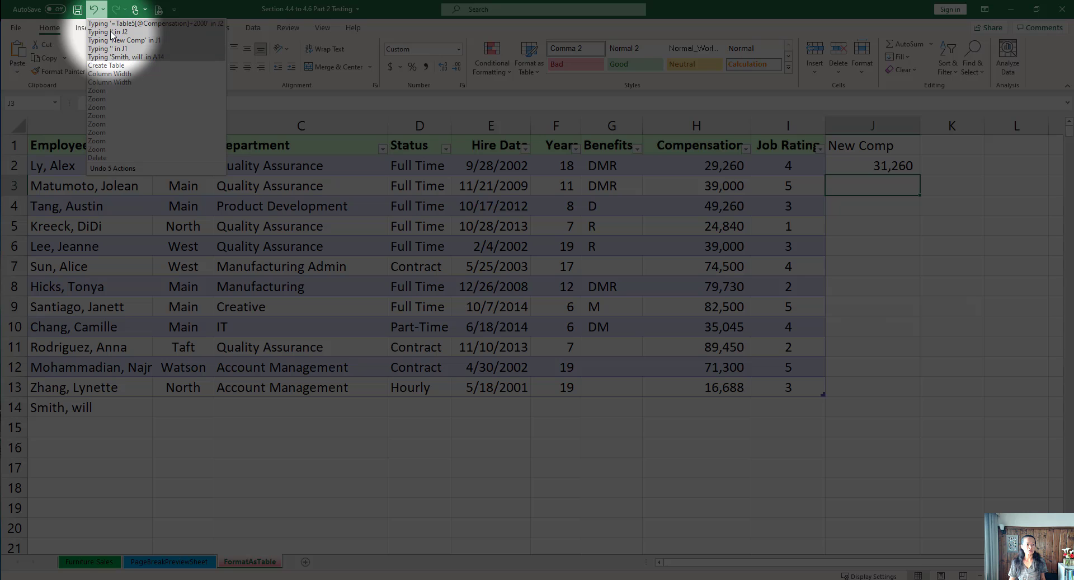
left_click(115, 65)
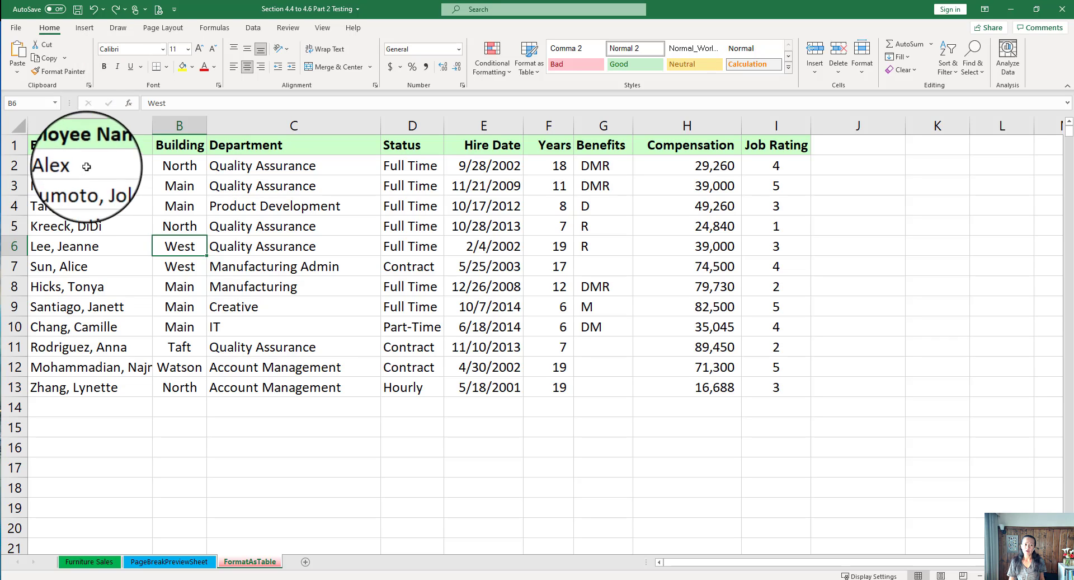
Enable the AutoFormat options "Include new rows and columns in table" and "Fill formulas in tables to create calculated columns".
left_click(16, 28)
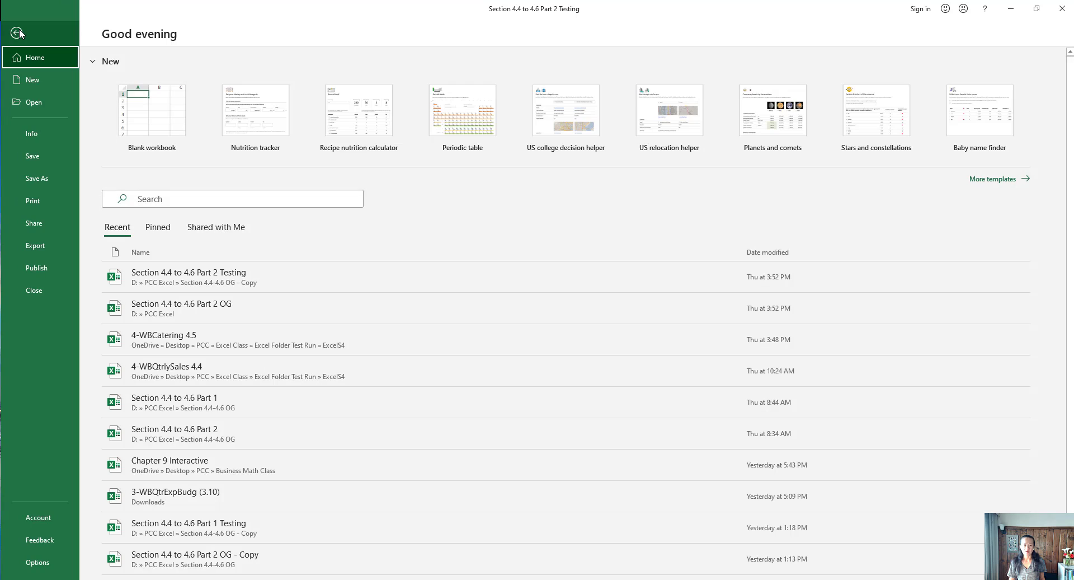
left_click(50, 571)
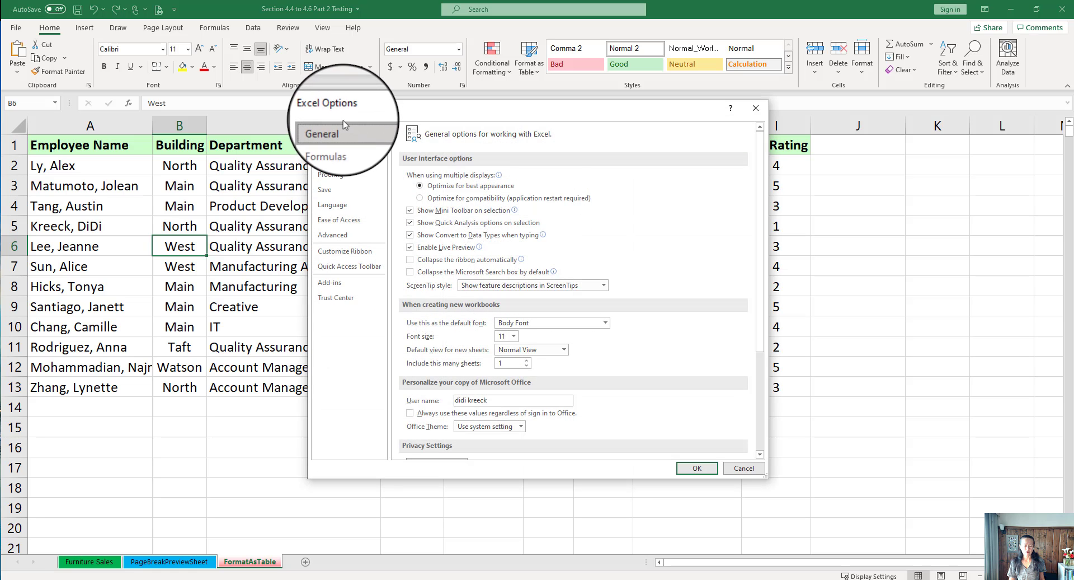
left_click(335, 178)
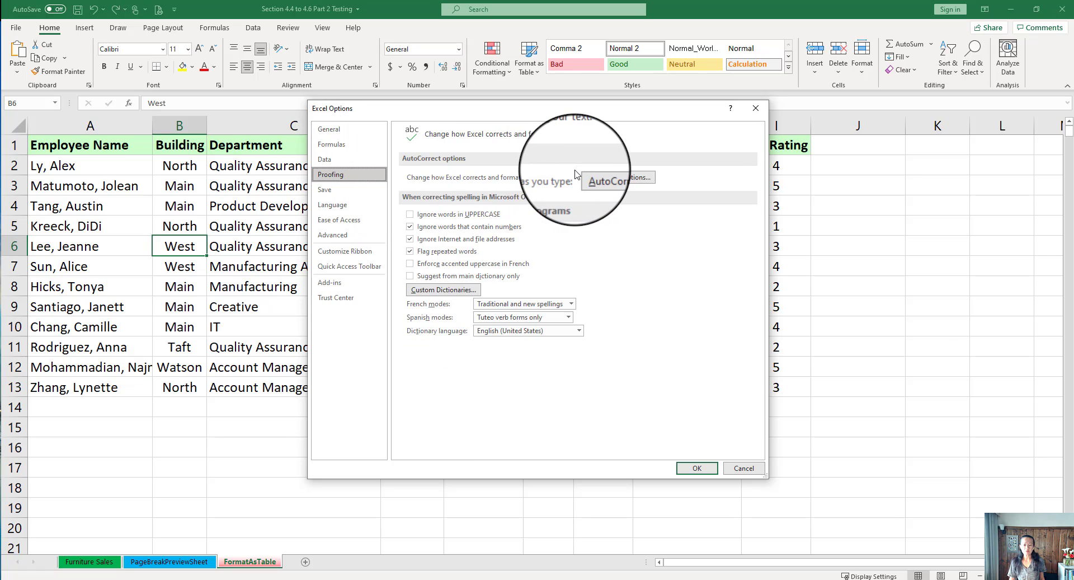
left_click(616, 177)
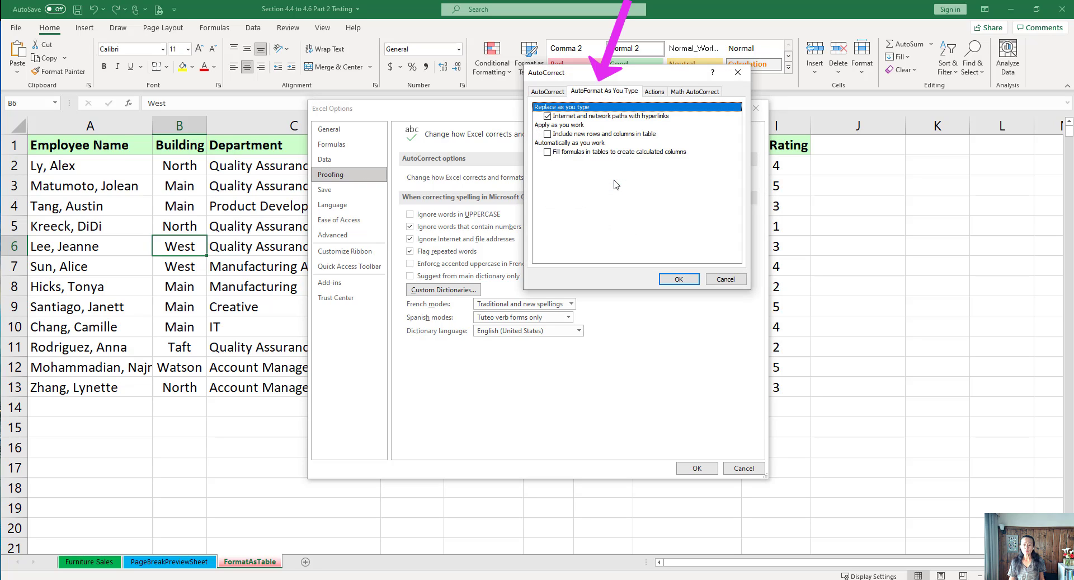
left_click(548, 134)
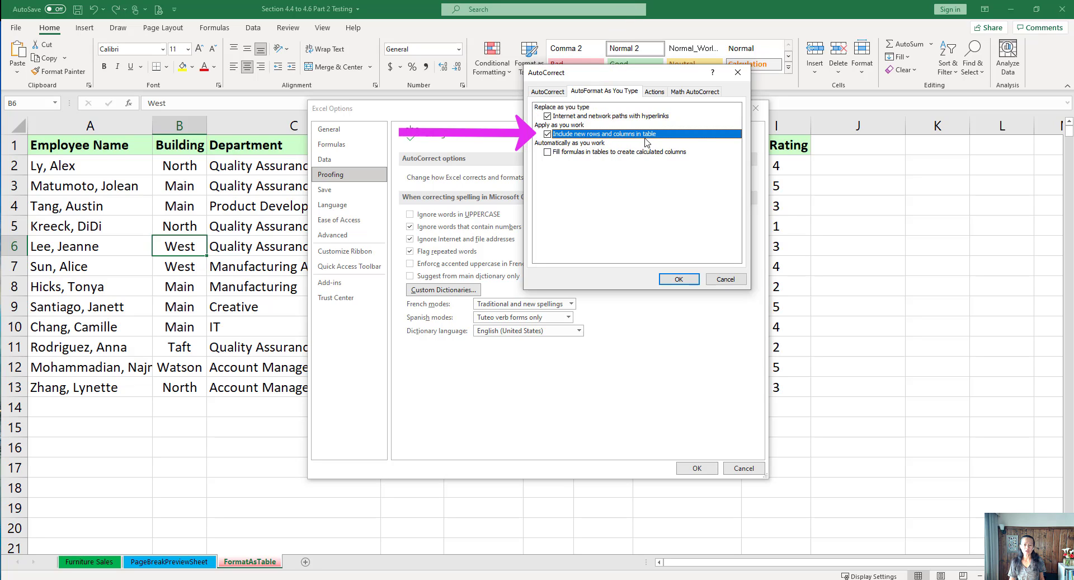
left_click(547, 153)
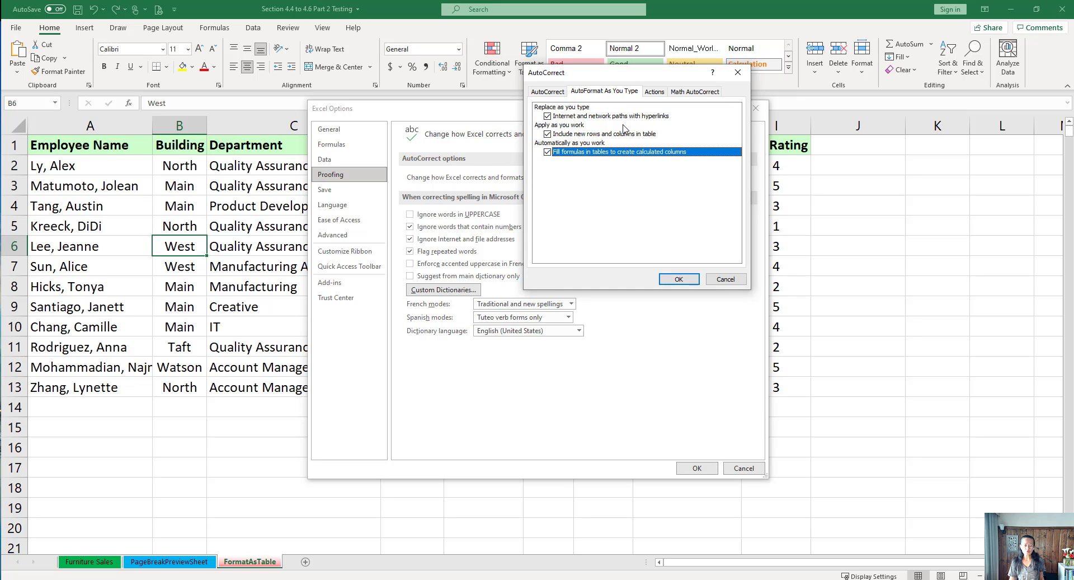
left_click(679, 279)
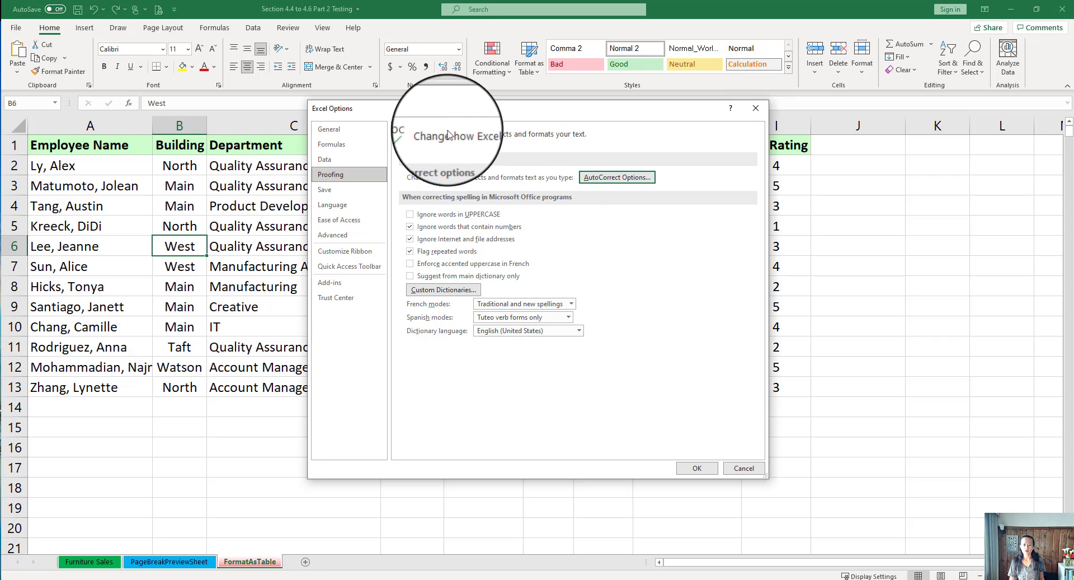
left_click(697, 470)
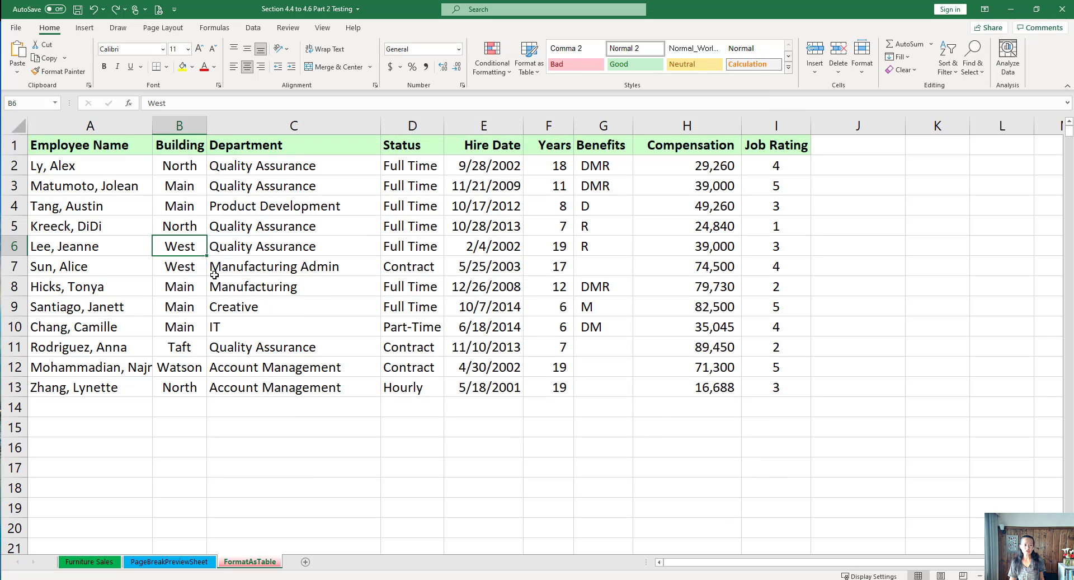
Create a table with headers from the employee data in A1:I13.
left_click(85, 28)
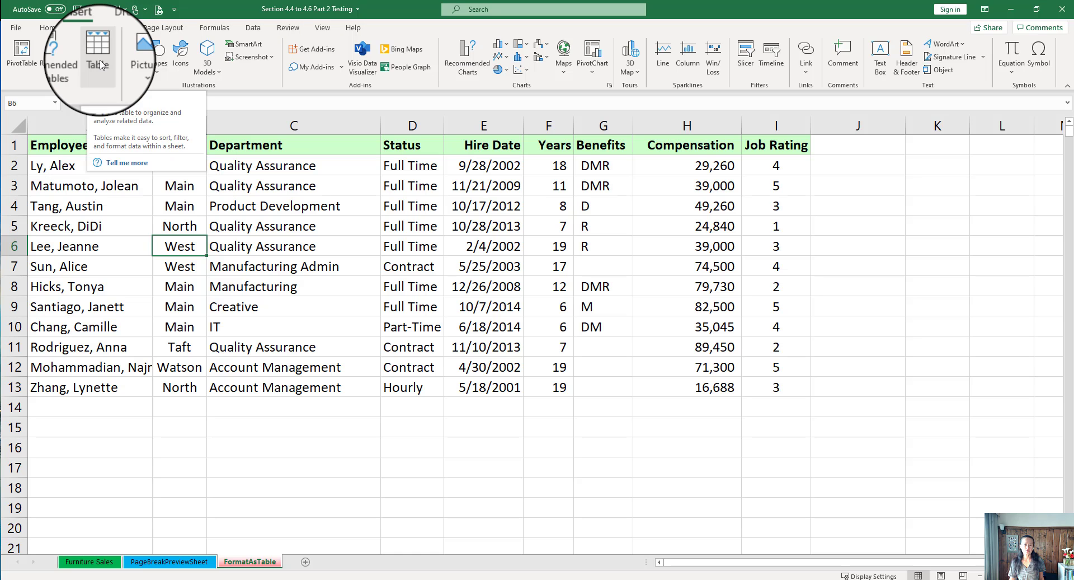
left_click(99, 62)
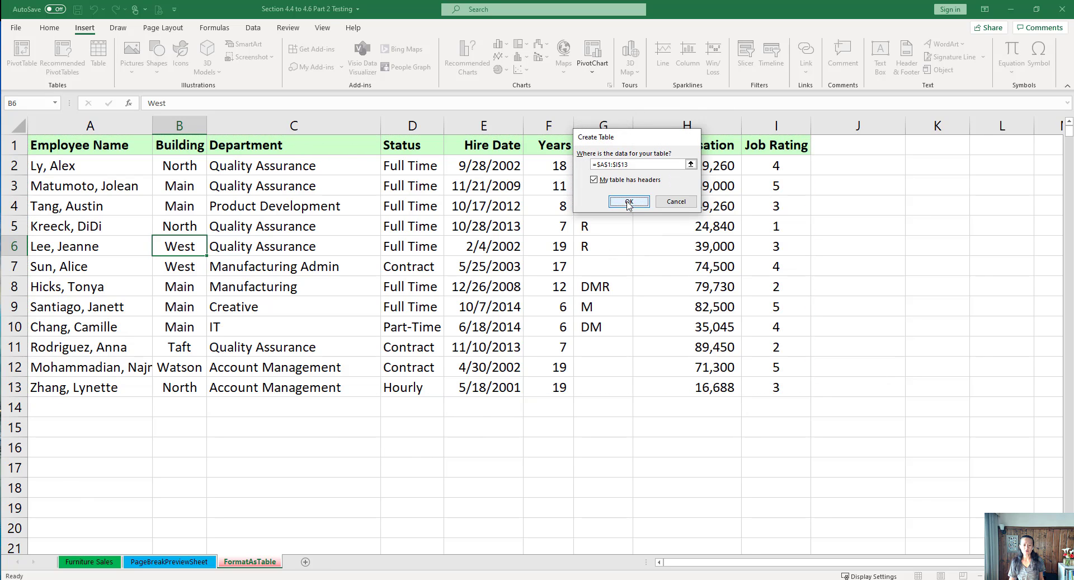
left_click(629, 203)
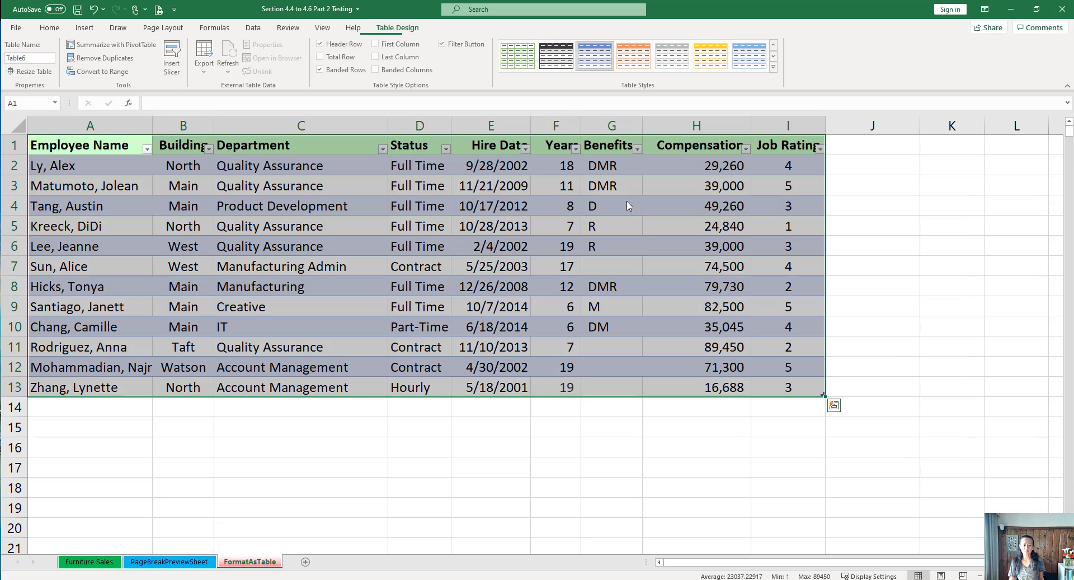
Add a new employee row by entering the employee's name in A14 below the table.
left_click(103, 412)
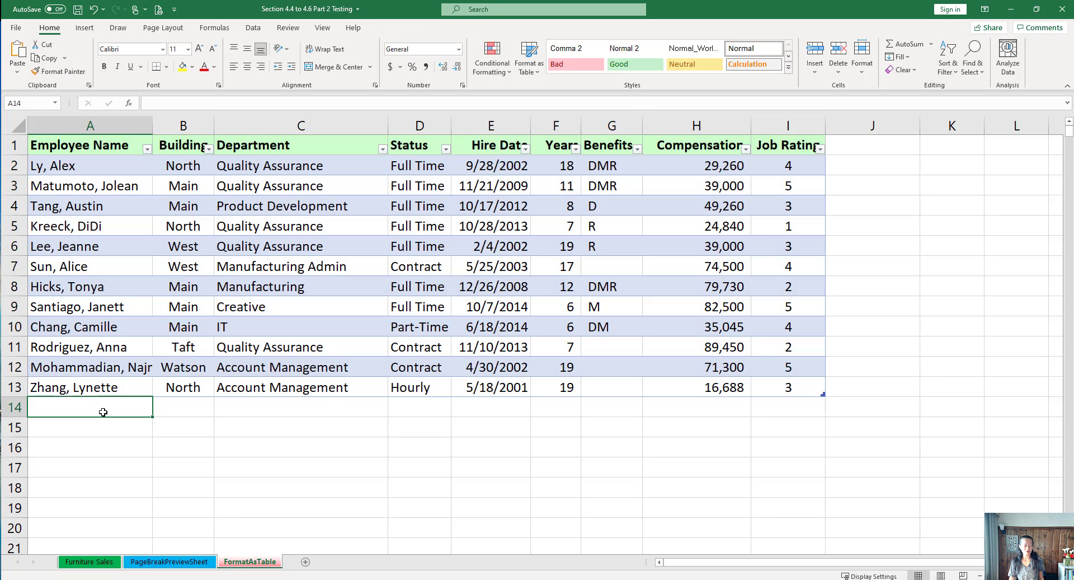
type("S")
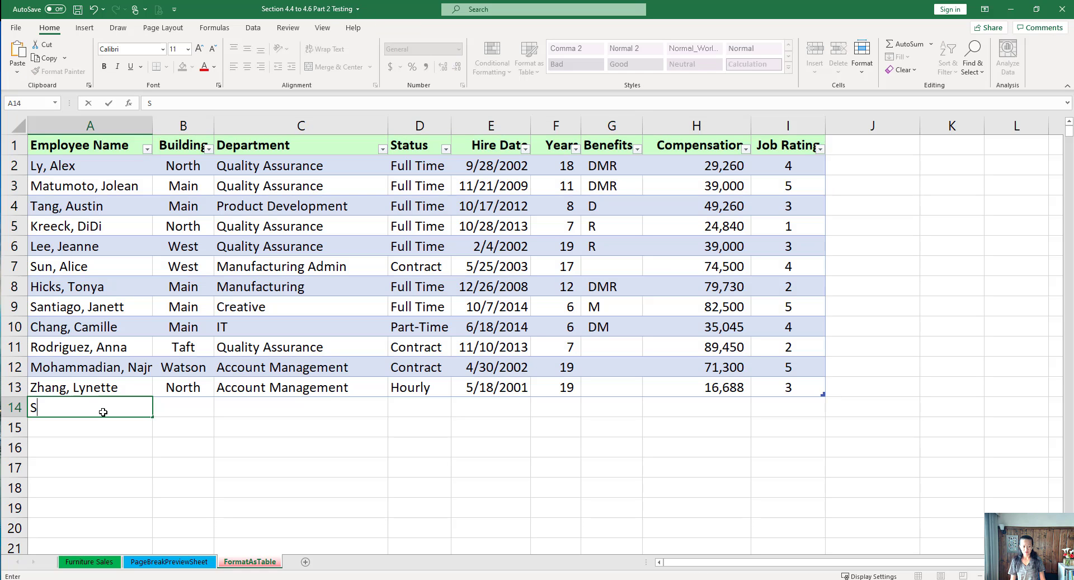
type("mith, W")
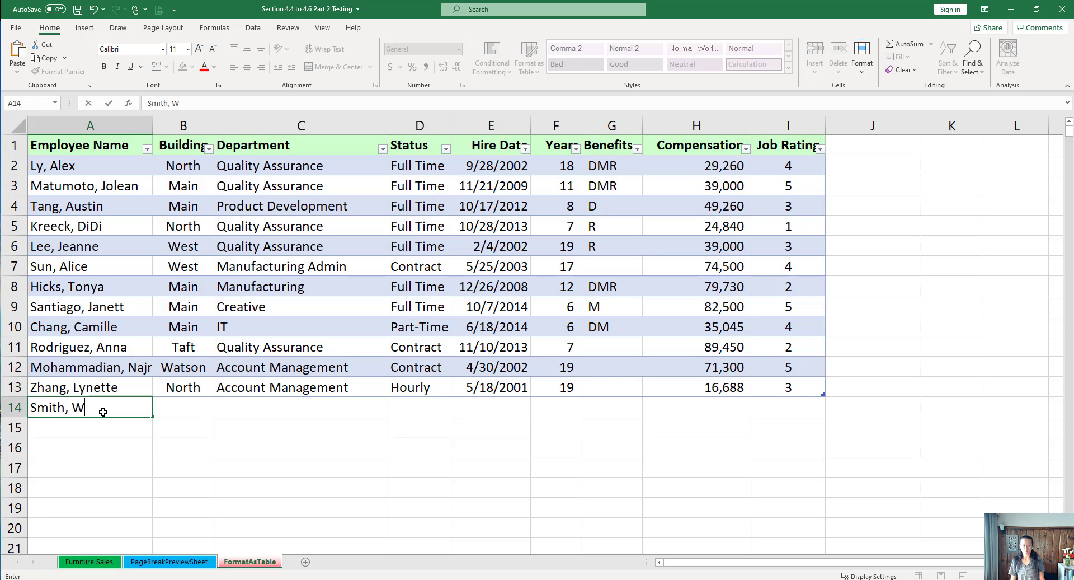
type("ill")
key("Tab")
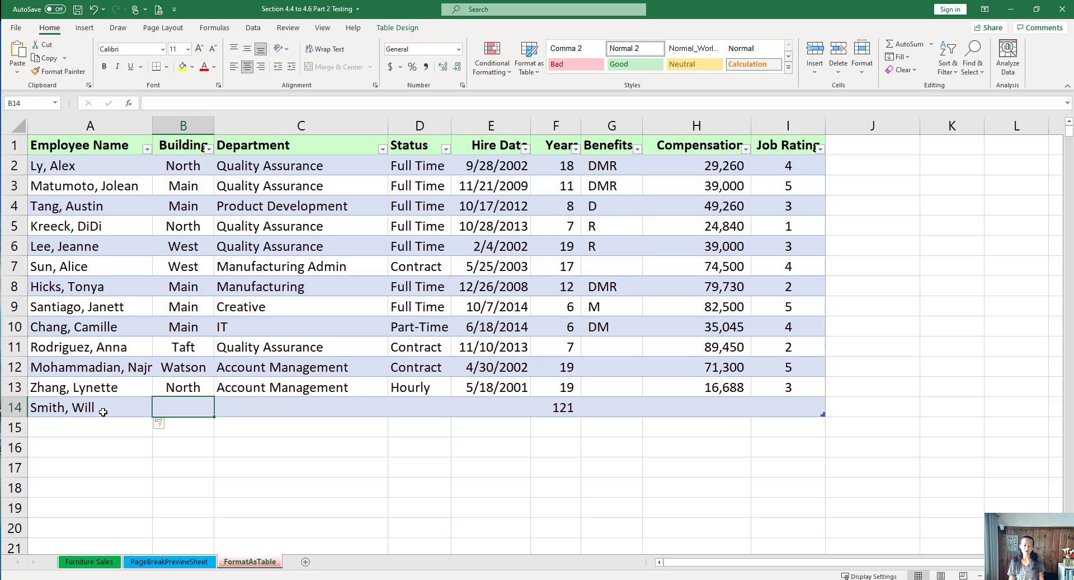
Add a new table column by entering the header "New Comp" in J1, beside the Job Rating column.
left_click(845, 147)
type("N")
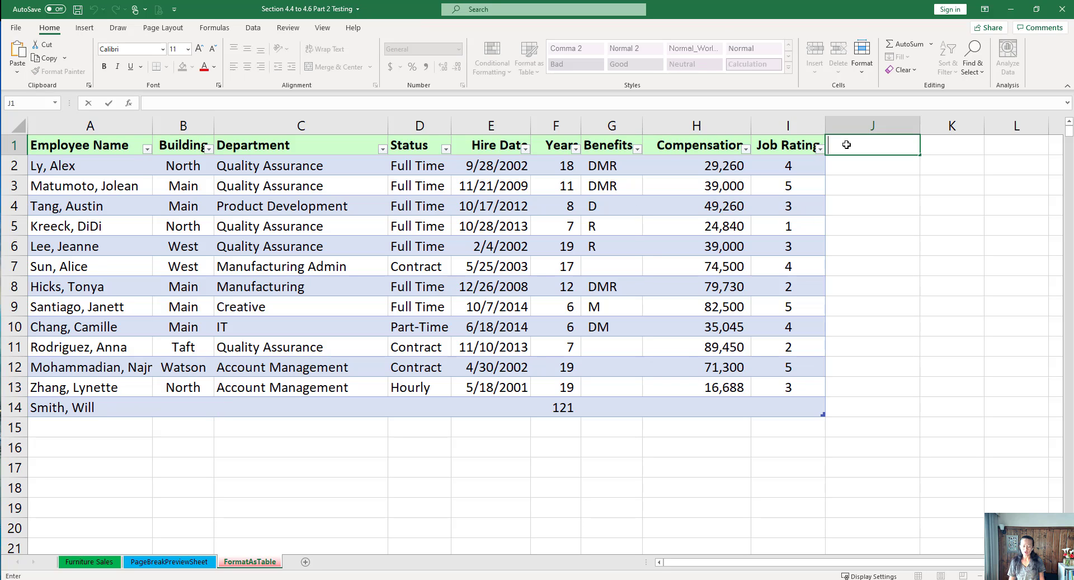
type("ew ")
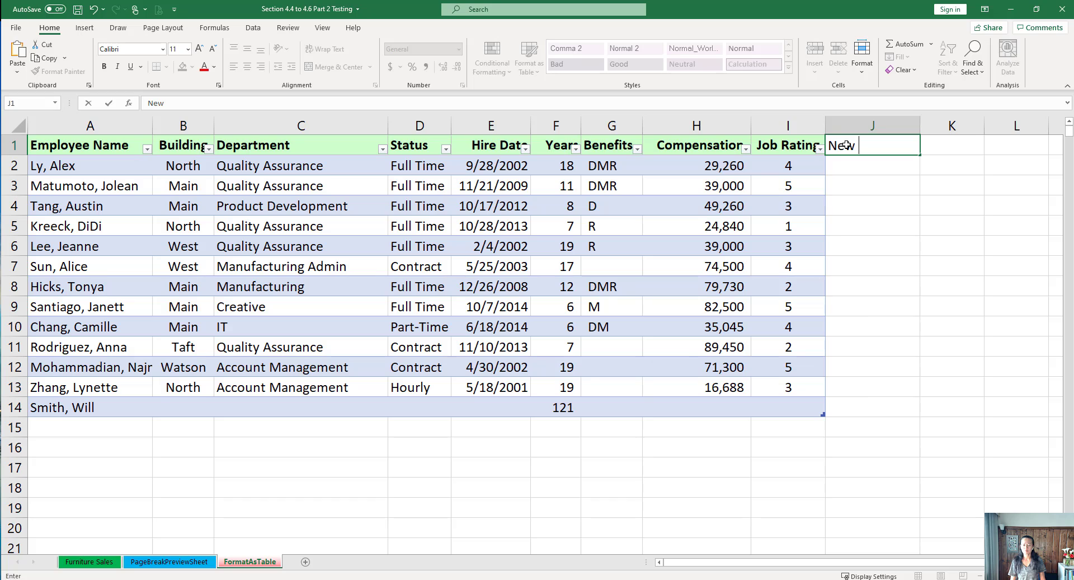
type("Comp")
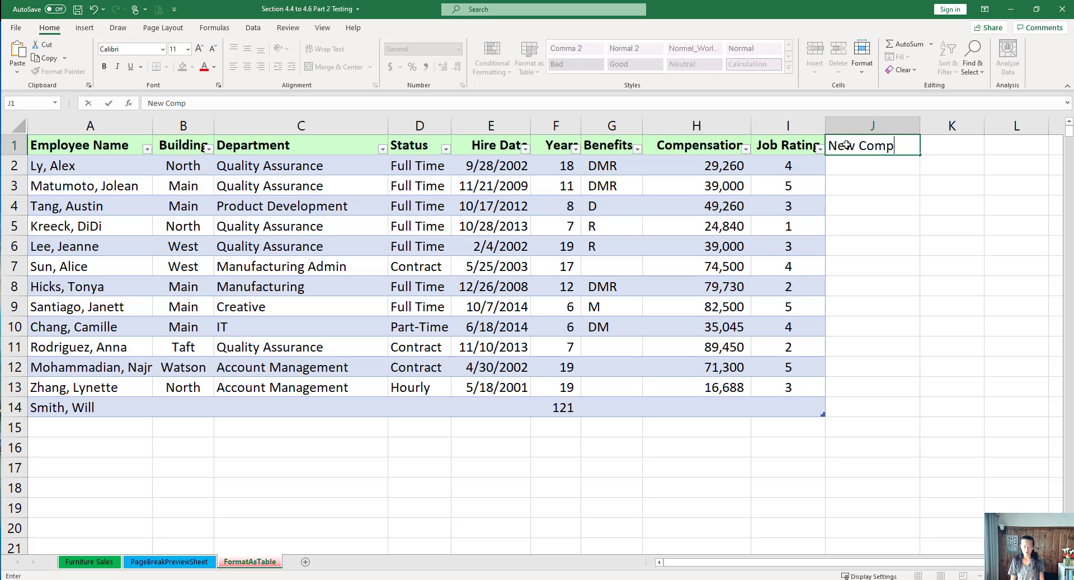
key("Return")
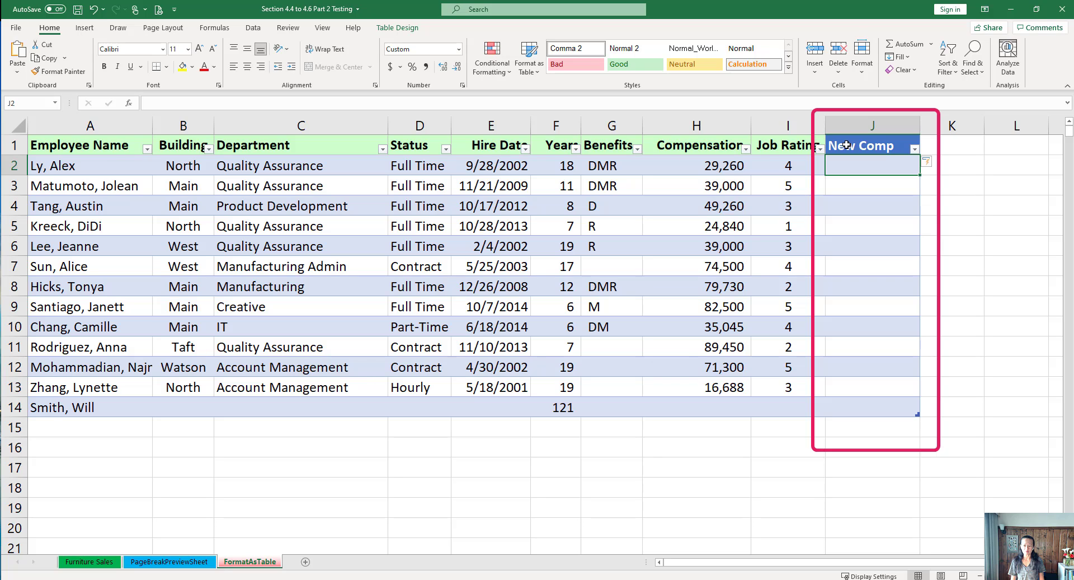
key("BackSpace")
type("=")
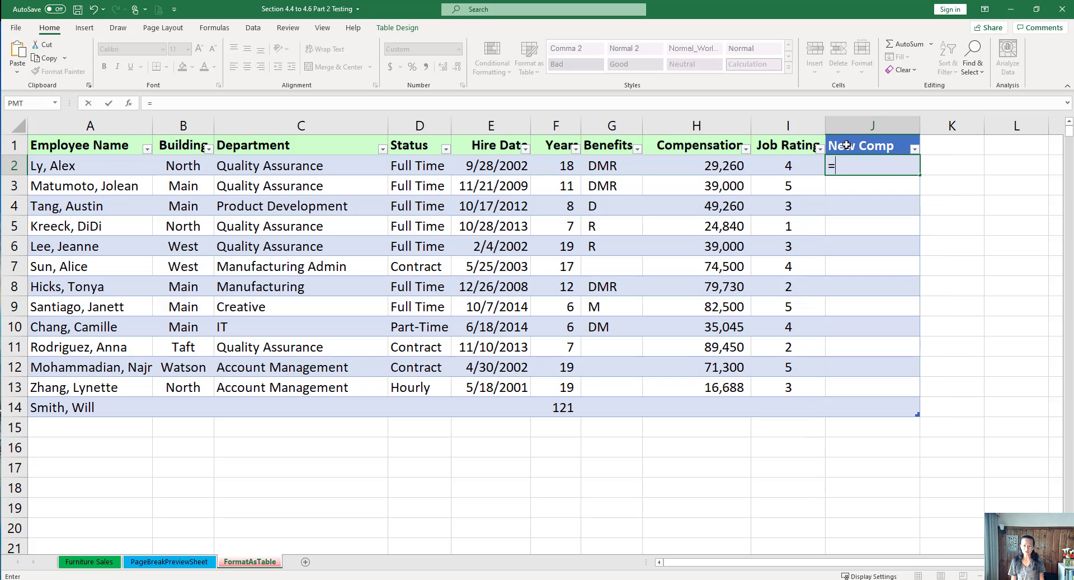
left_click(701, 167)
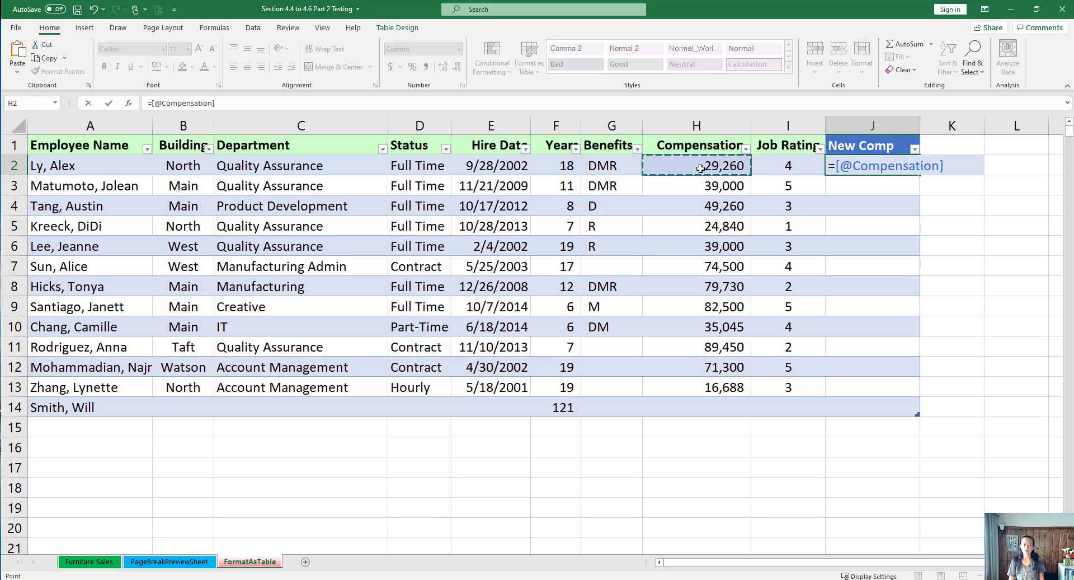
type("+")
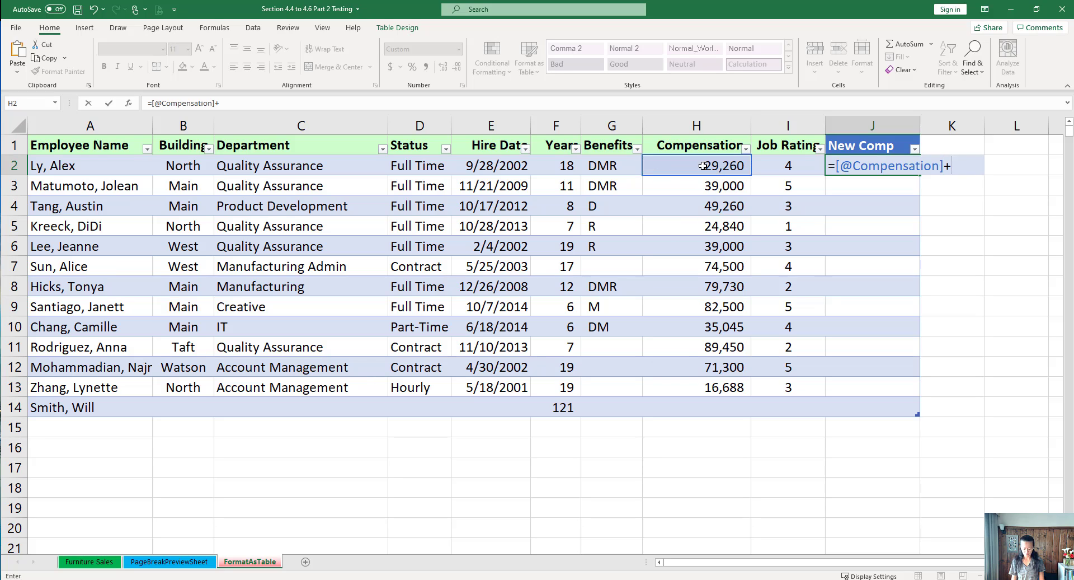
type("2000")
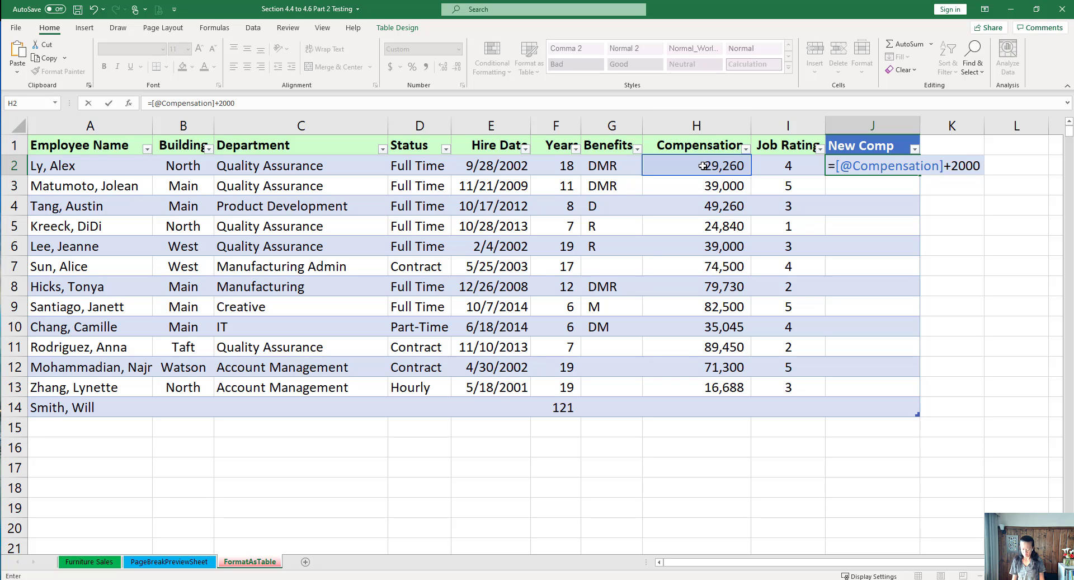
key("Return")
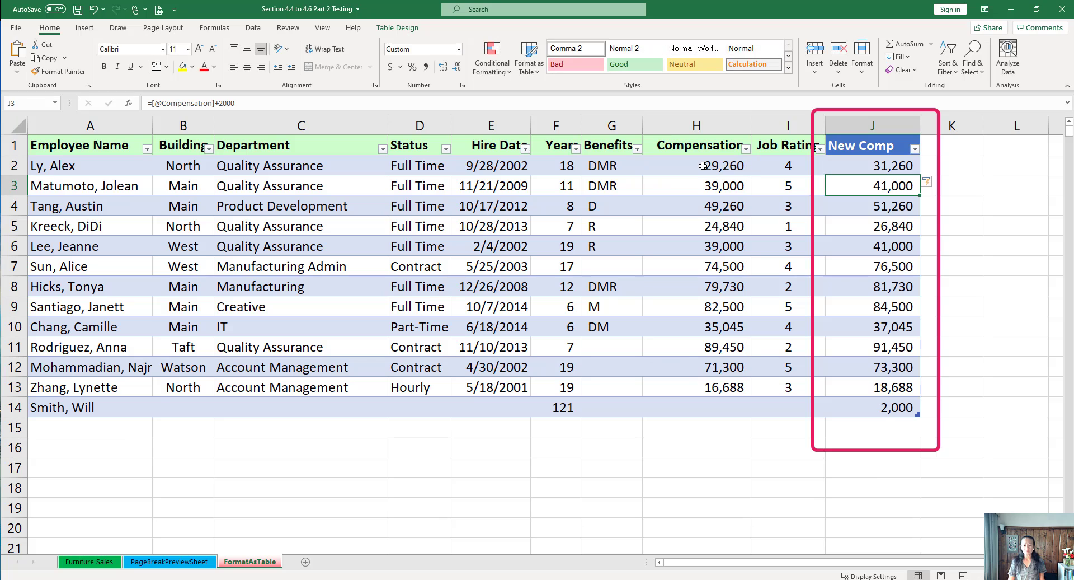